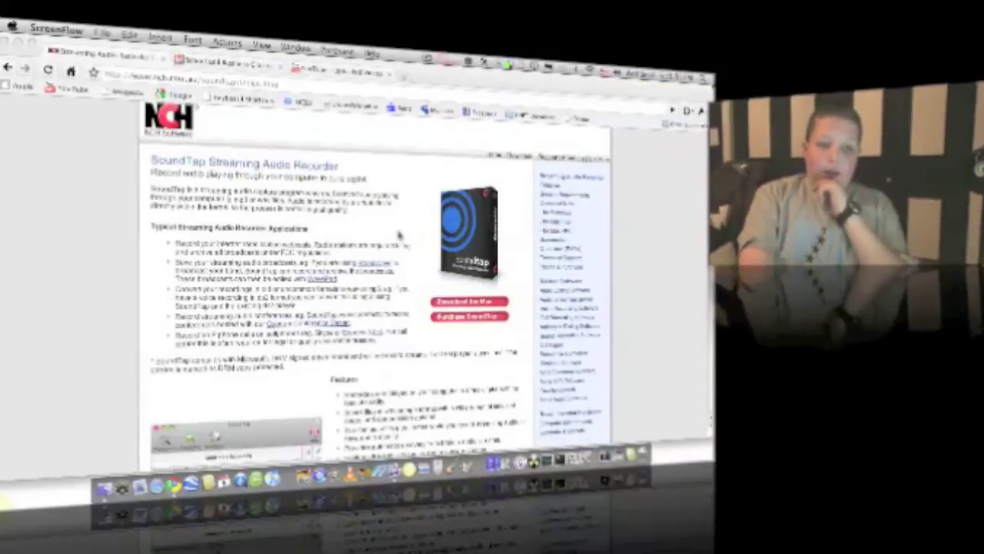
# - Browse back to the SoundTap product page and scroll through it
pyautogui.scroll(-5, 398, 238)
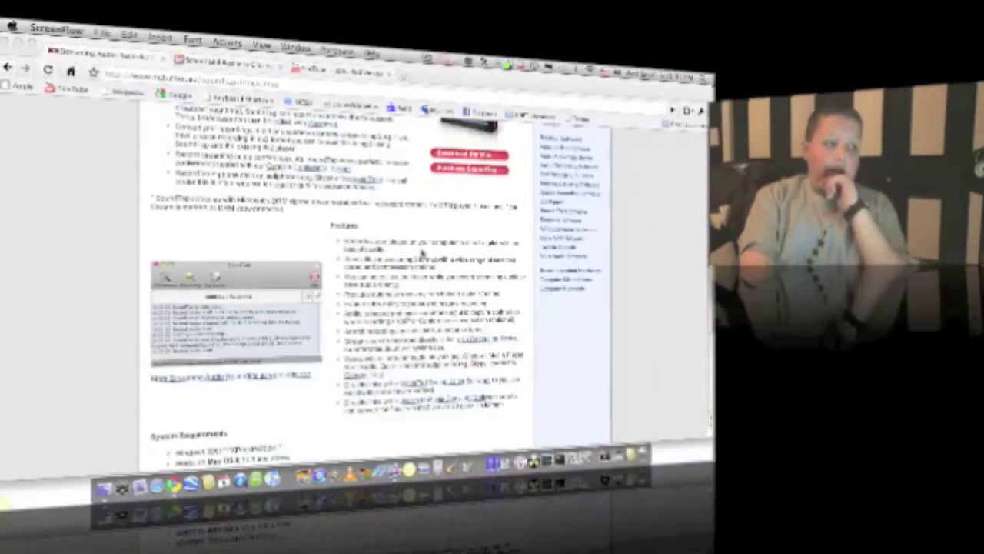
pyautogui.scroll(-4, 421, 254)
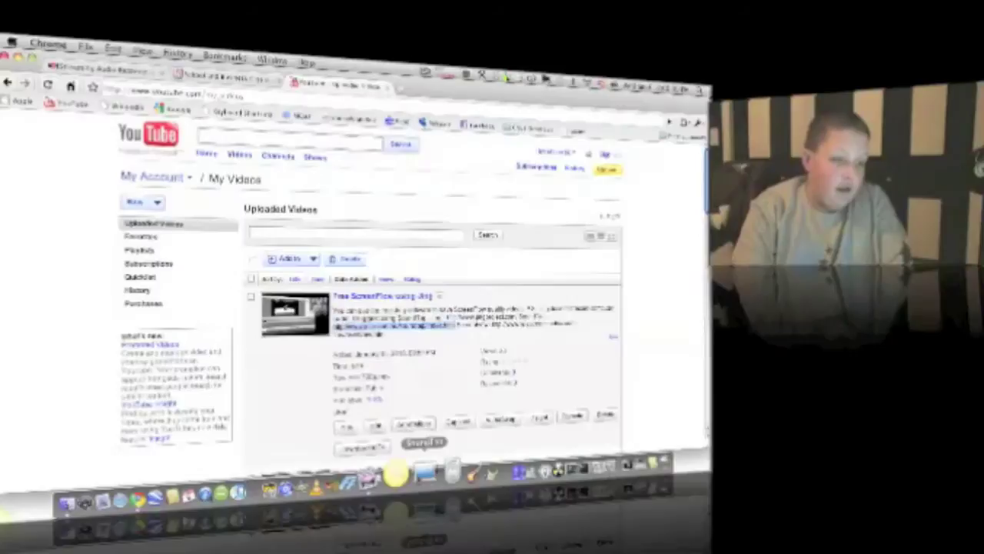
pyautogui.click(88, 71)
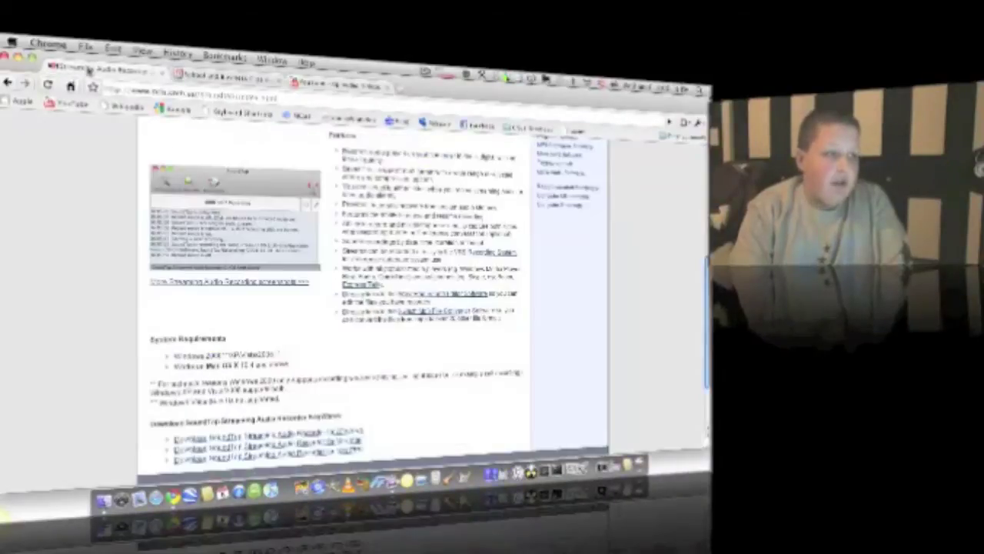
pyautogui.scroll(3, 391, 363)
pyautogui.scroll(3, 390, 362)
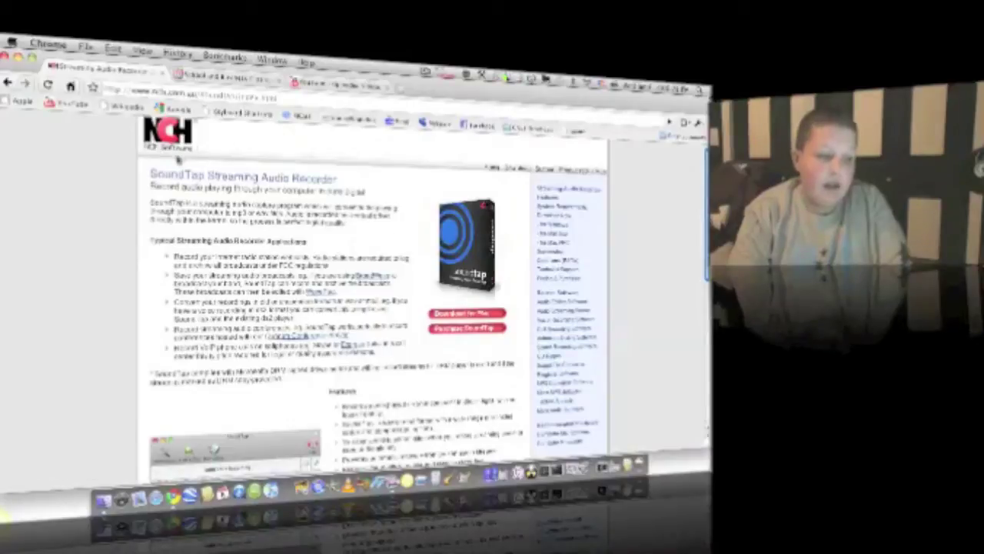
pyautogui.scroll(-3, 341, 341)
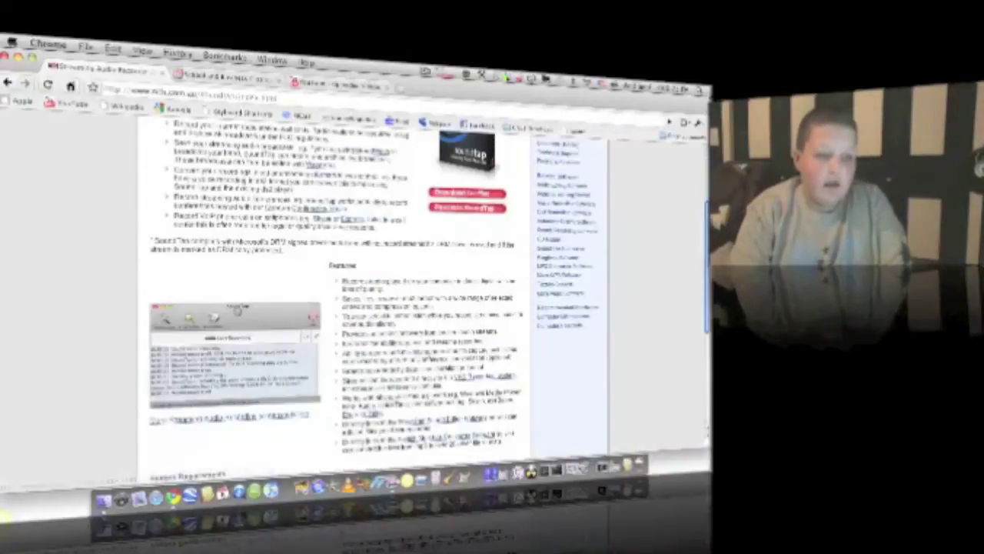
pyautogui.scroll(-4, 303, 352)
pyautogui.scroll(15, 319, 342)
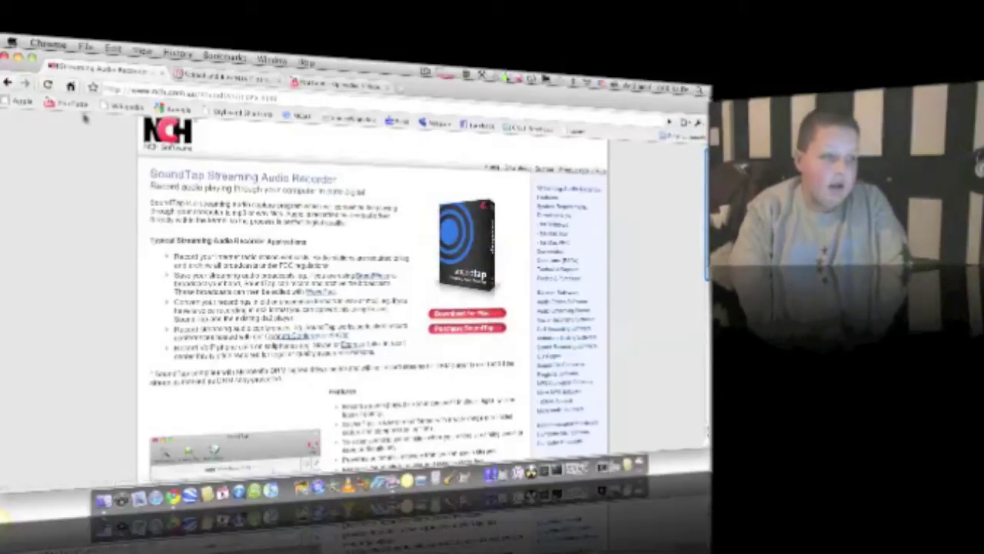
# - Minimize Chrome, launch SoundTap from the Dock, dismiss its startup warning and reposition the window
pyautogui.click(18, 58)
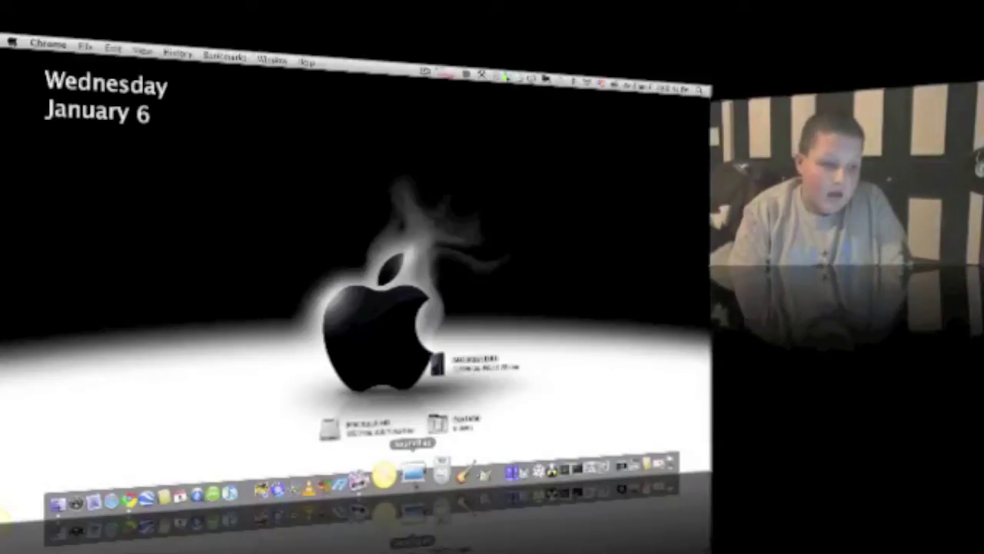
pyautogui.click(412, 471)
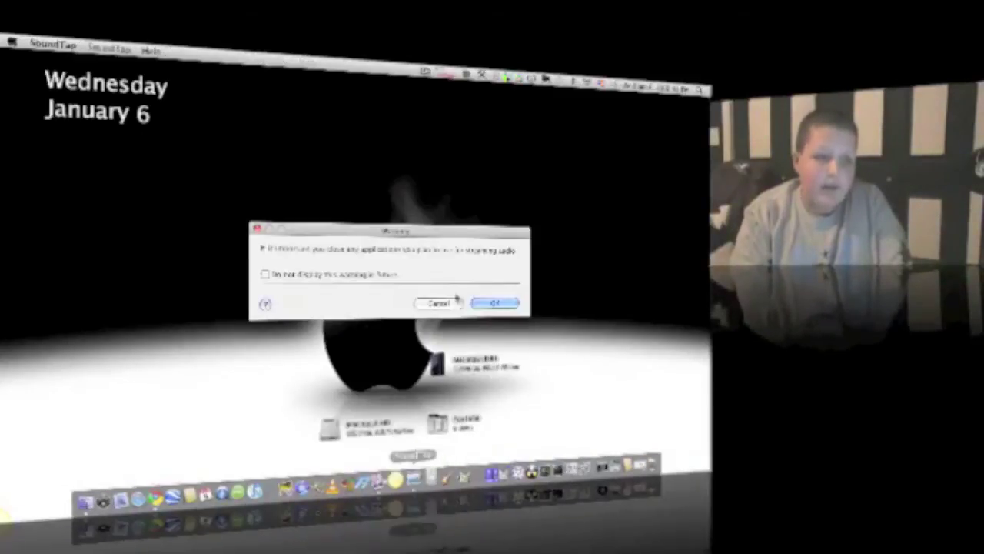
pyautogui.click(511, 303)
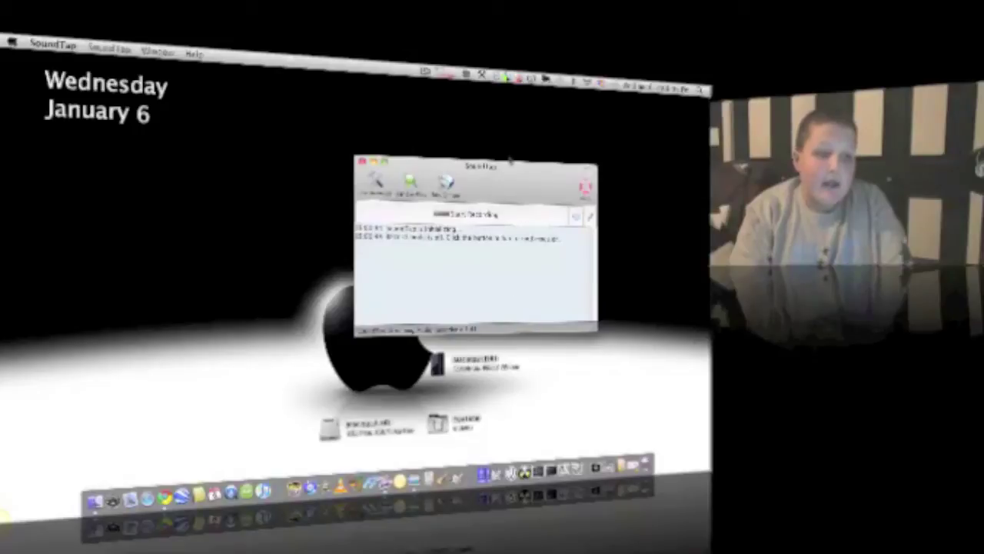
pyautogui.moveTo(511, 163); pyautogui.dragTo(450, 123)
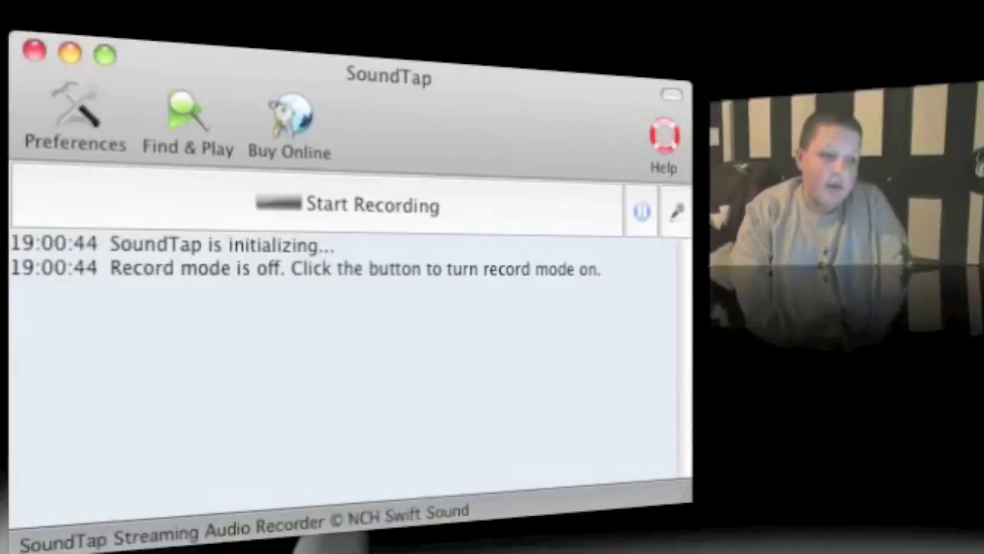
# - Open SoundTap's settings, keeping Built-in Output as the output device
pyautogui.click(77, 122)
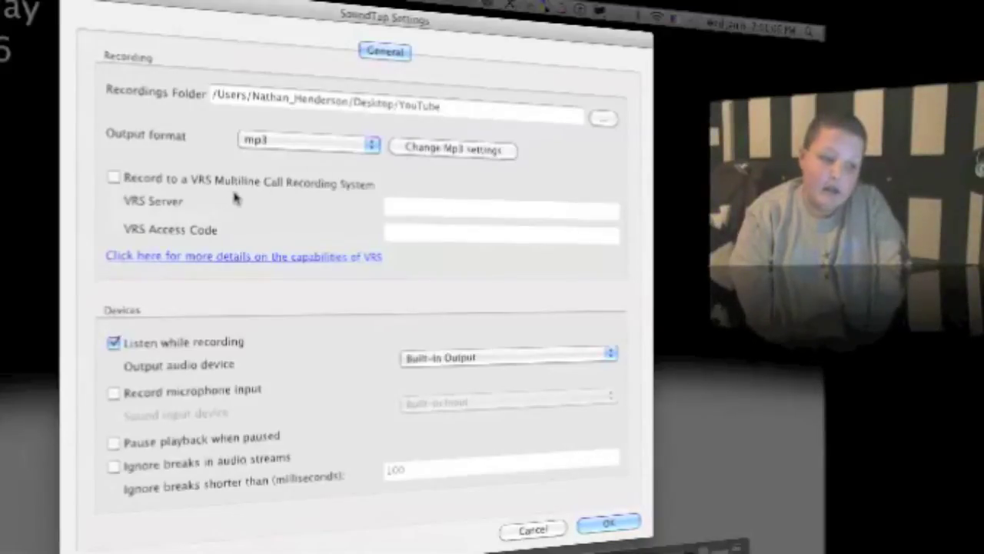
pyautogui.click(531, 362)
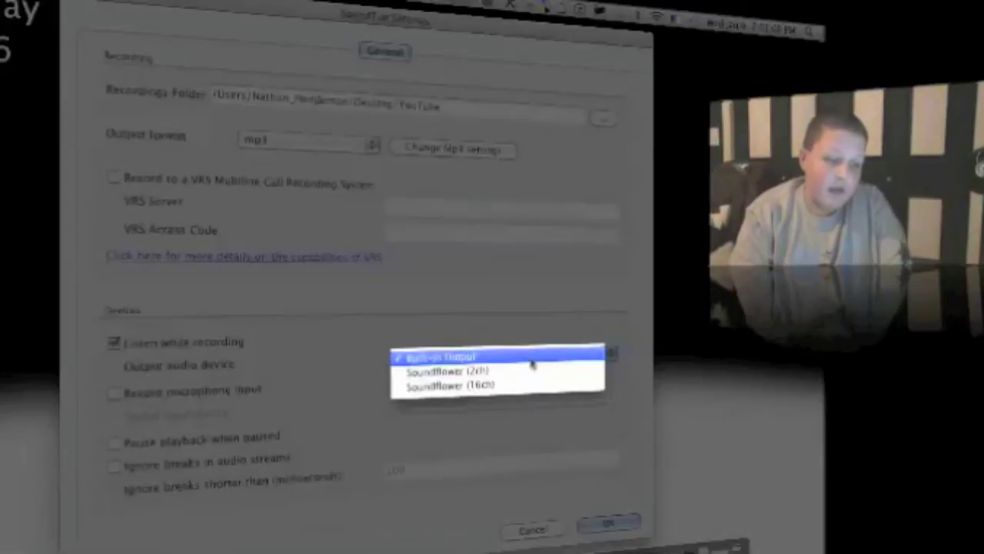
pyautogui.click(532, 364)
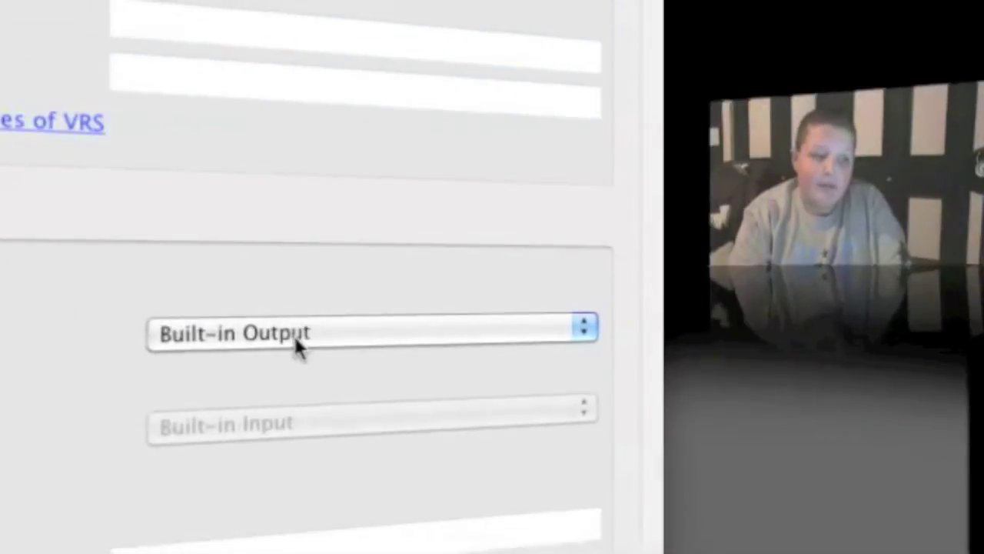
pyautogui.click(294, 333)
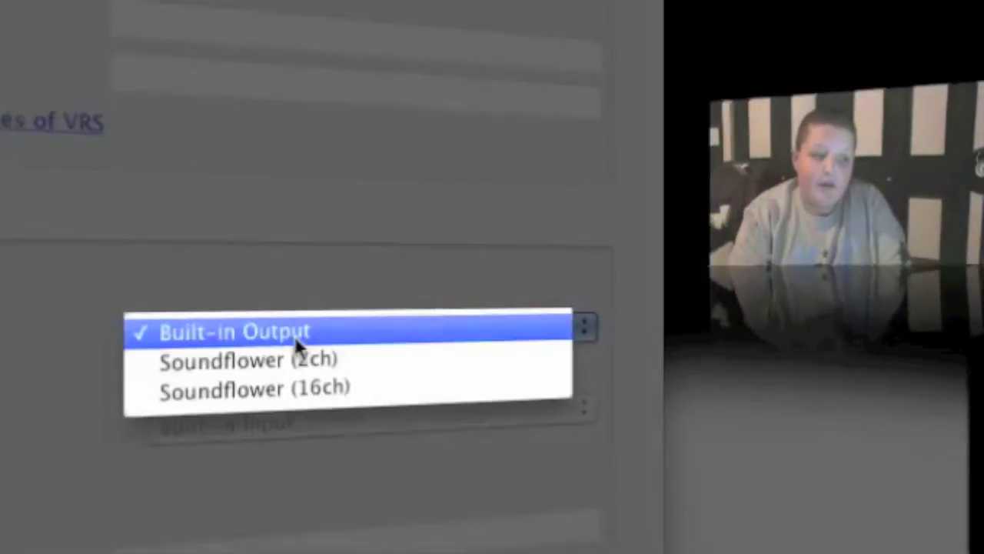
pyautogui.click(293, 333)
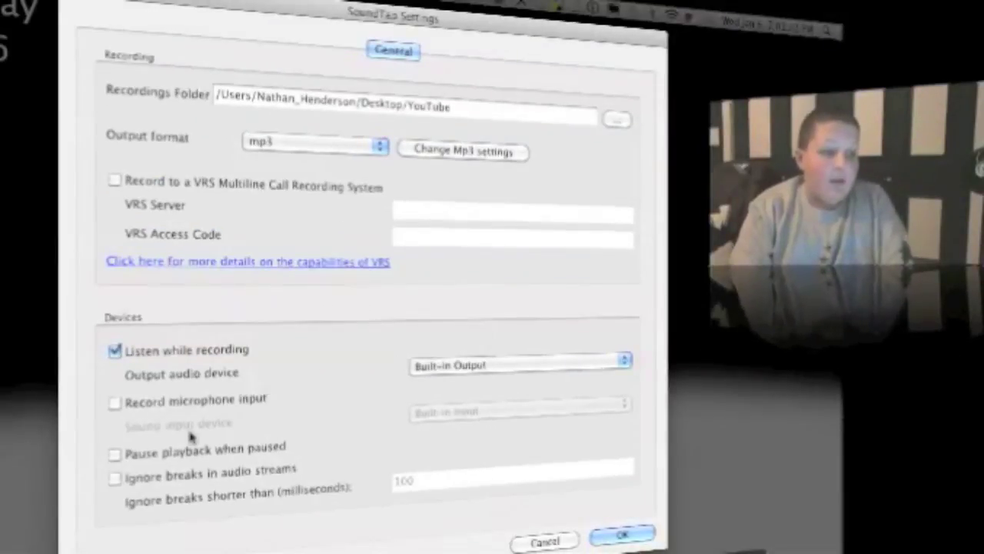
# - Set the output format to mp3, confirm the MP3 and SoundTap settings, then open System Preferences
pyautogui.click(368, 151)
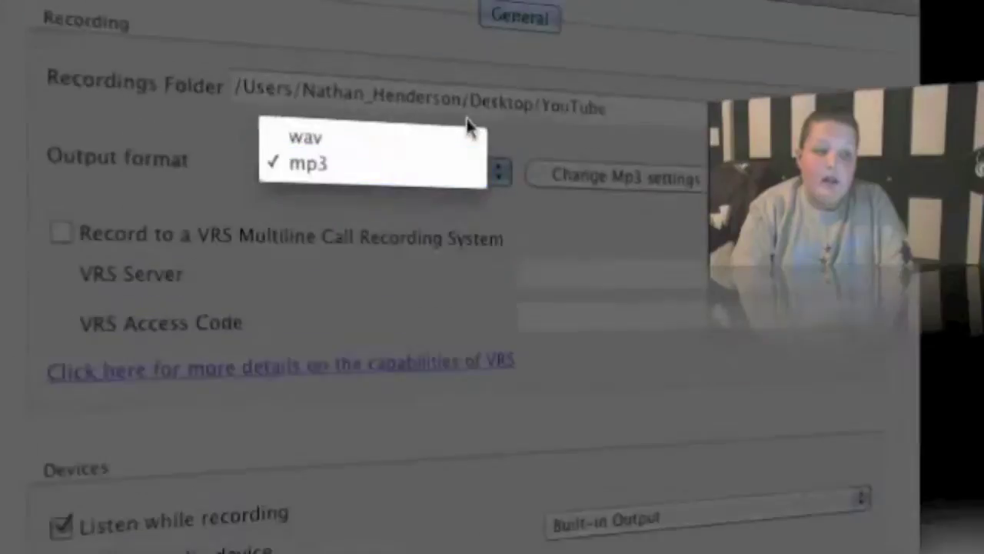
pyautogui.click(371, 129)
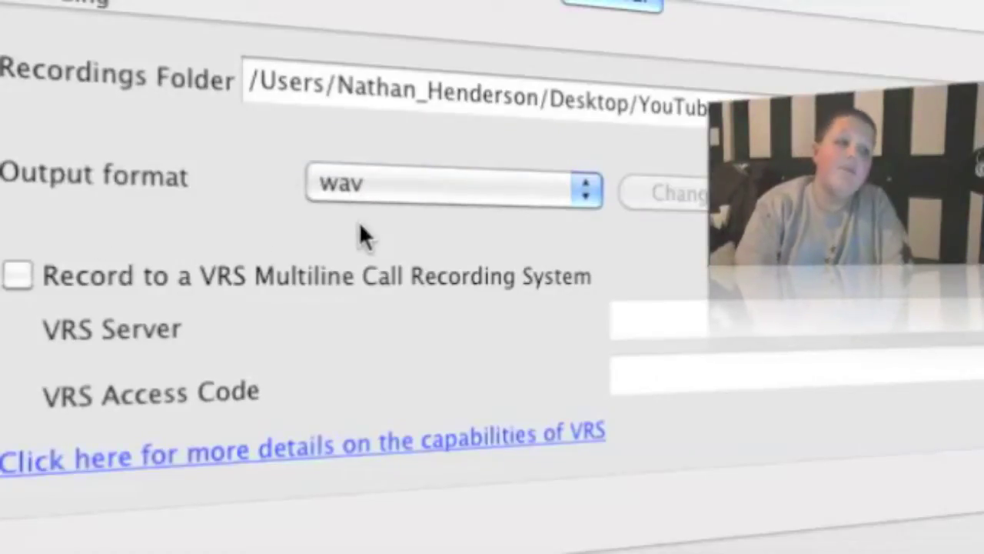
pyautogui.click(452, 197)
pyautogui.click(471, 220)
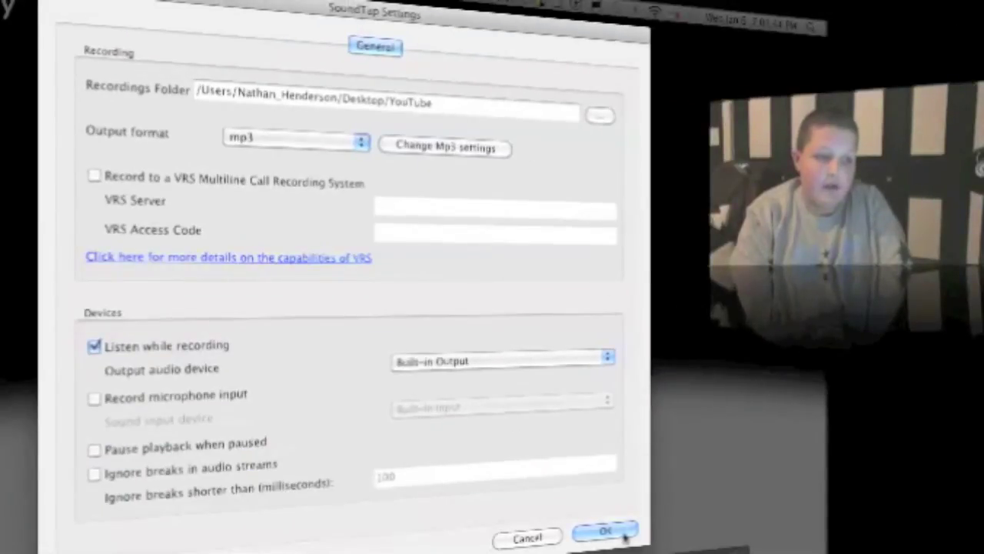
pyautogui.click(473, 147)
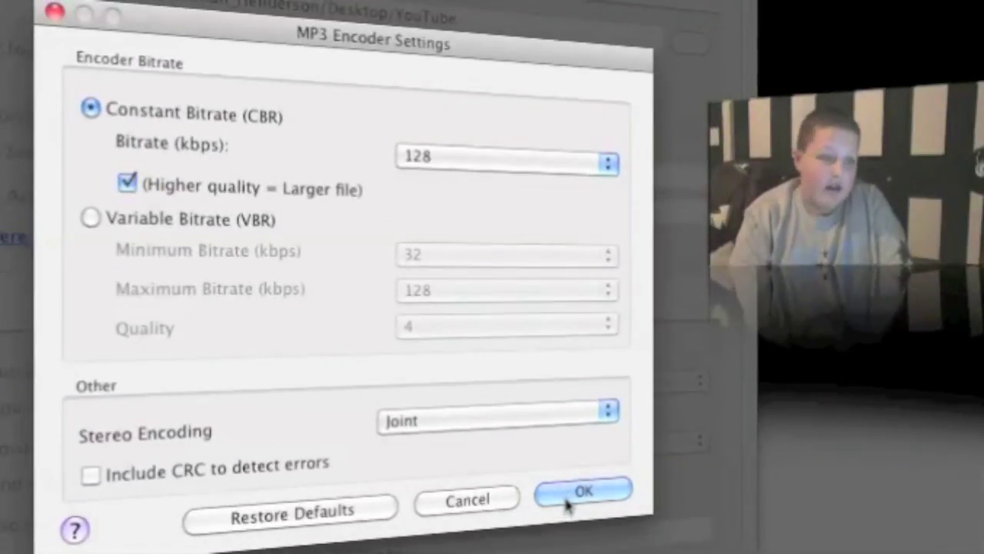
pyautogui.click(569, 500)
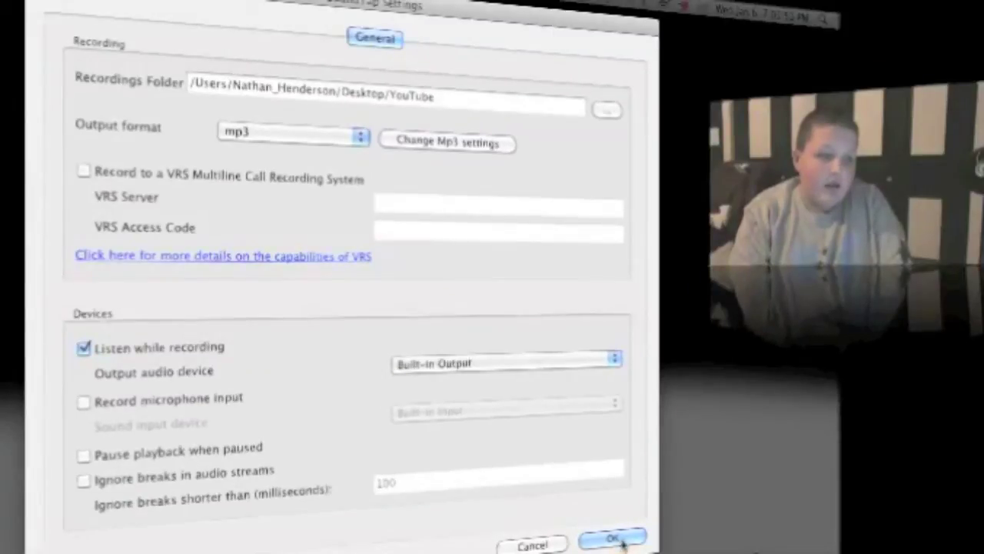
pyautogui.click(622, 540)
pyautogui.moveTo(432, 66)
pyautogui.mouseDown()
pyautogui.moveTo(380, 61)
pyautogui.moveTo(377, 127)
pyautogui.moveTo(358, 90)
pyautogui.mouseUp()
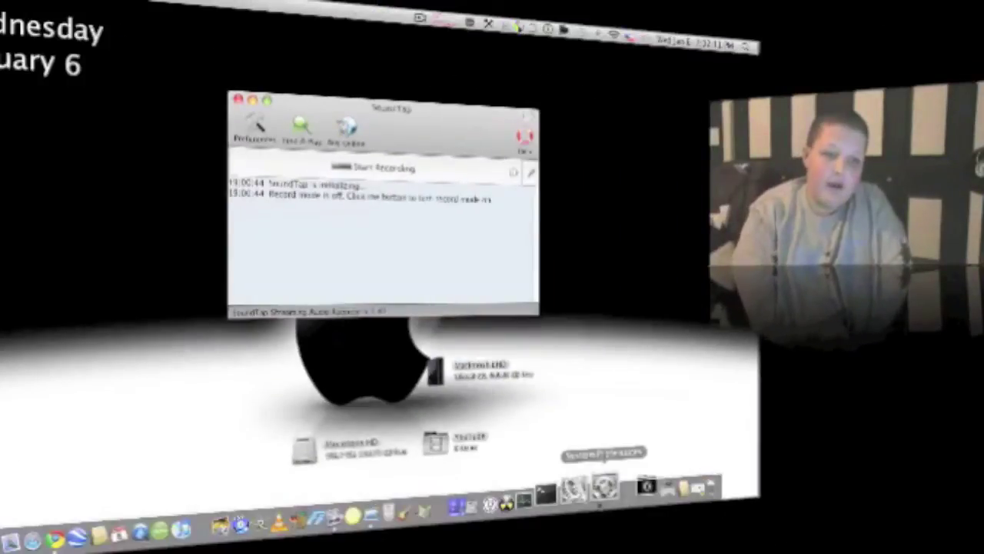
pyautogui.click(605, 486)
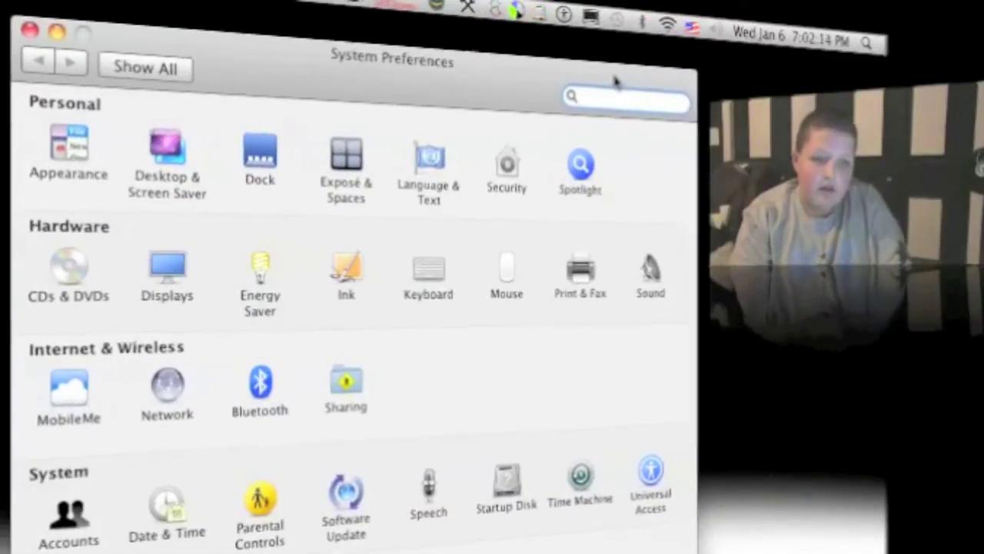
# - Select SoundTap Recorder as the Sound output device, then close System Preferences
pyautogui.click(648, 284)
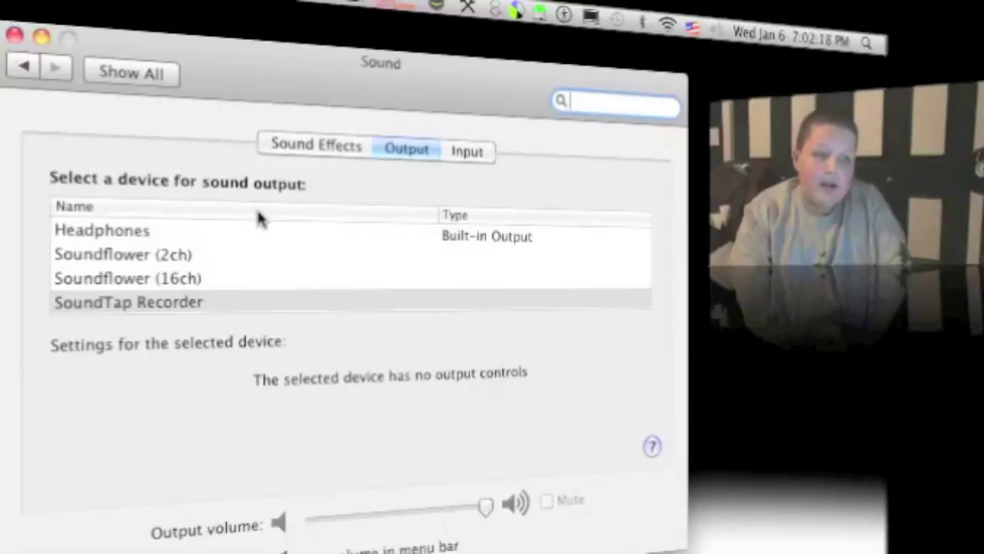
pyautogui.click(310, 150)
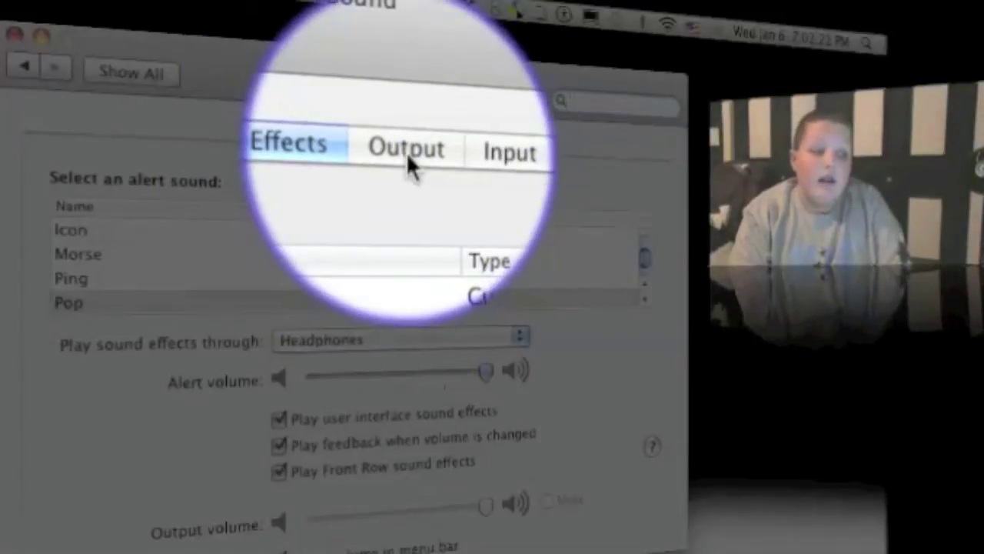
pyautogui.click(406, 152)
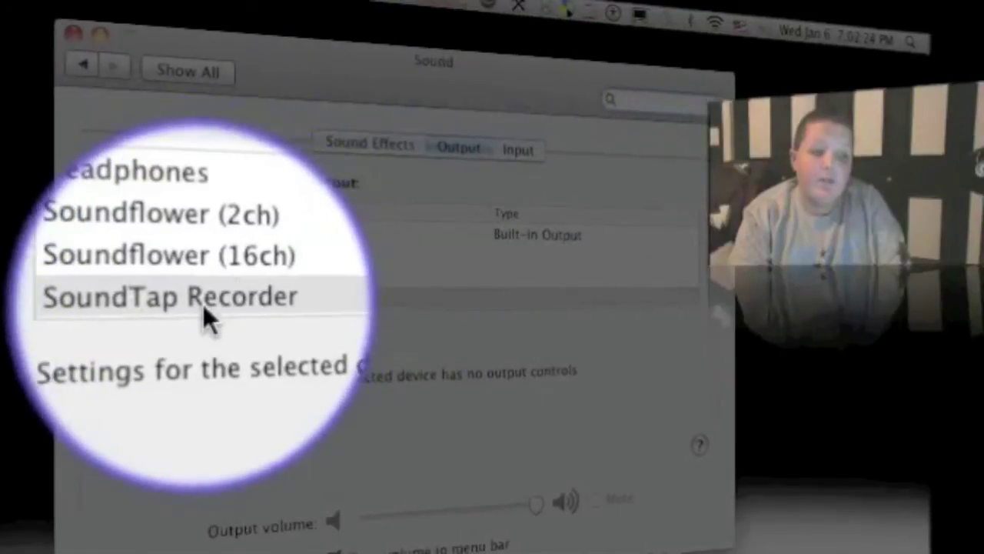
pyautogui.click(203, 300)
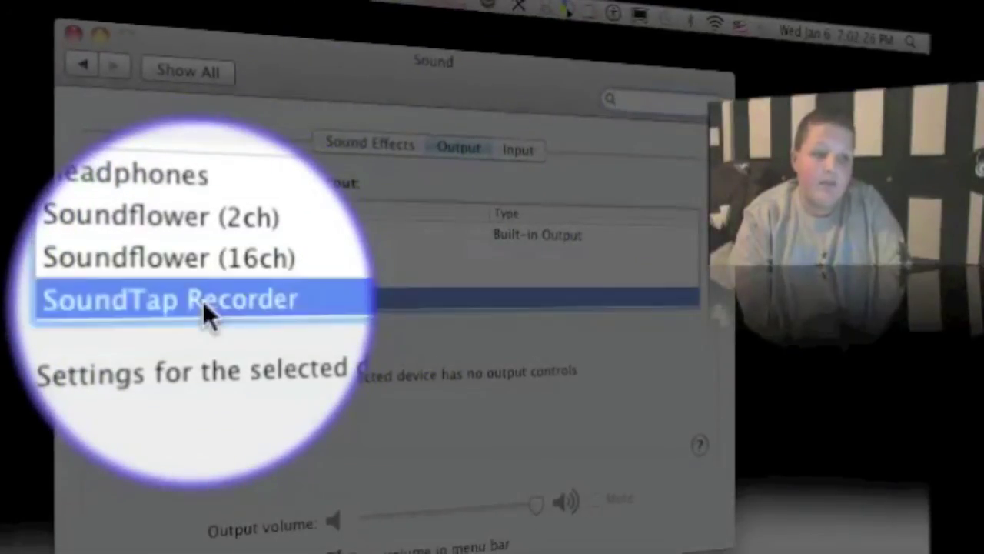
pyautogui.click(168, 234)
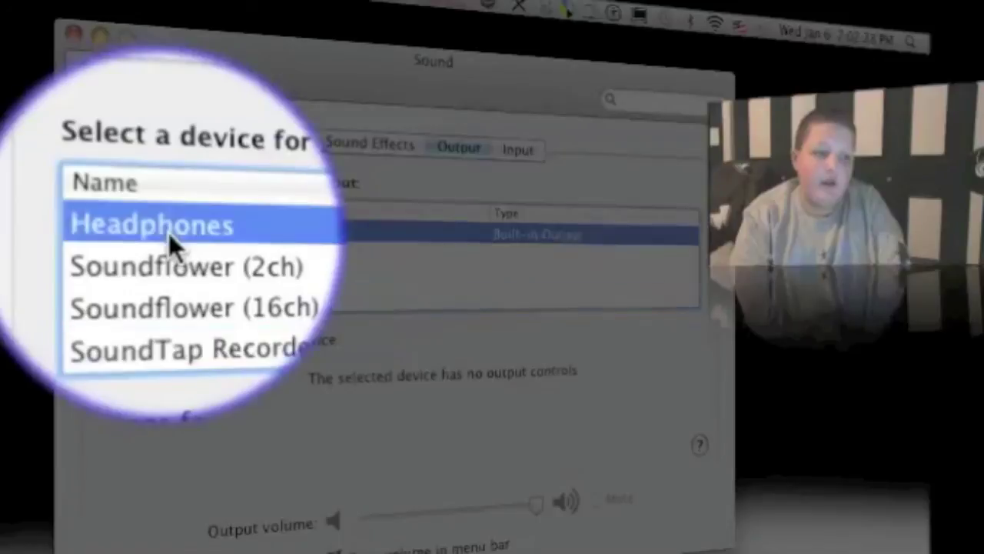
pyautogui.click(170, 260)
pyautogui.click(231, 282)
pyautogui.click(184, 308)
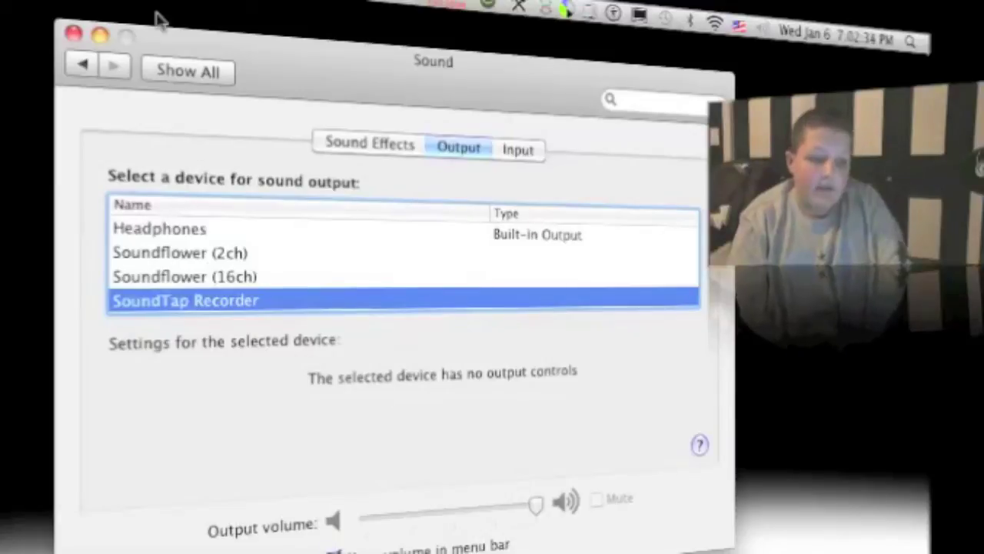
pyautogui.click(72, 33)
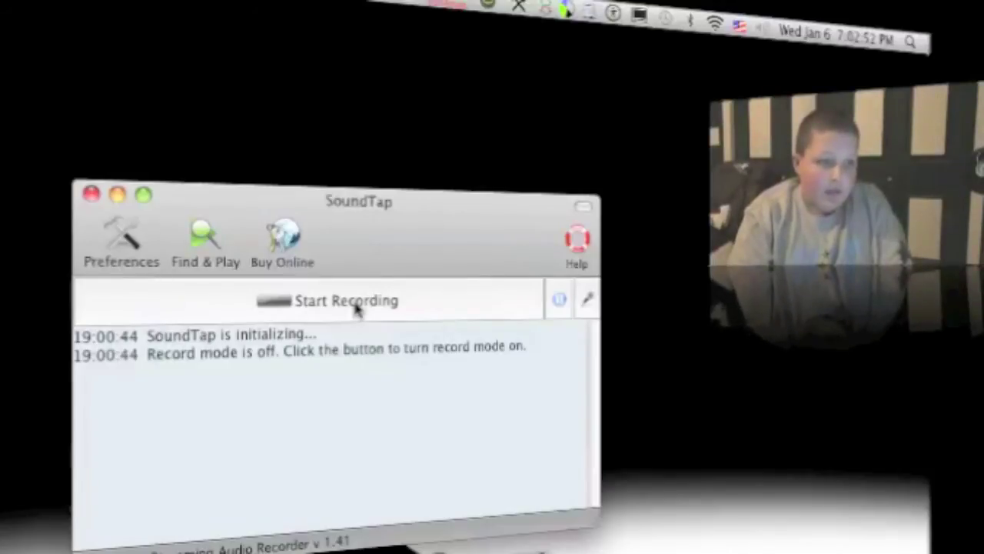
# - Start recording the system audio, switching microphone recording on and back off
pyautogui.moveTo(321, 198); pyautogui.dragTo(325, 132)
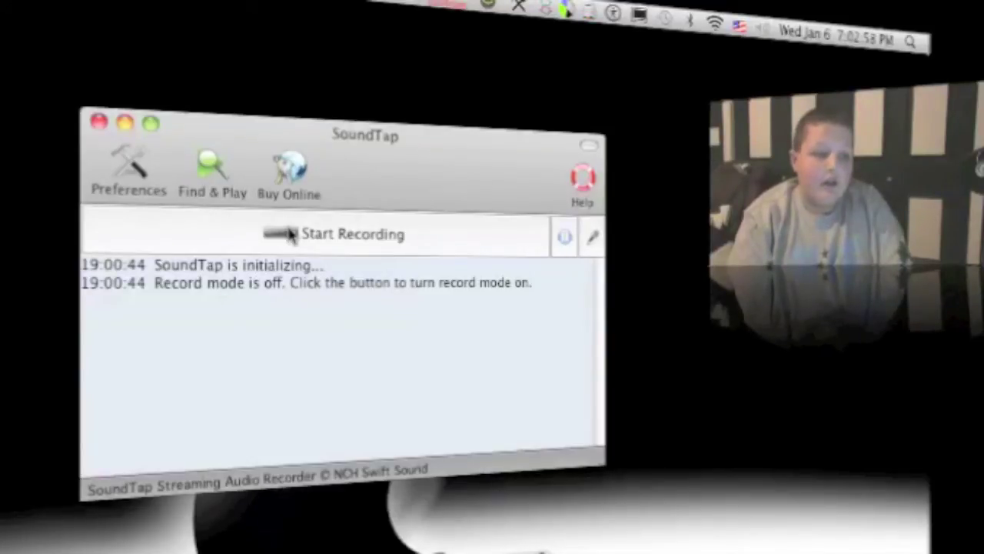
pyautogui.click(291, 235)
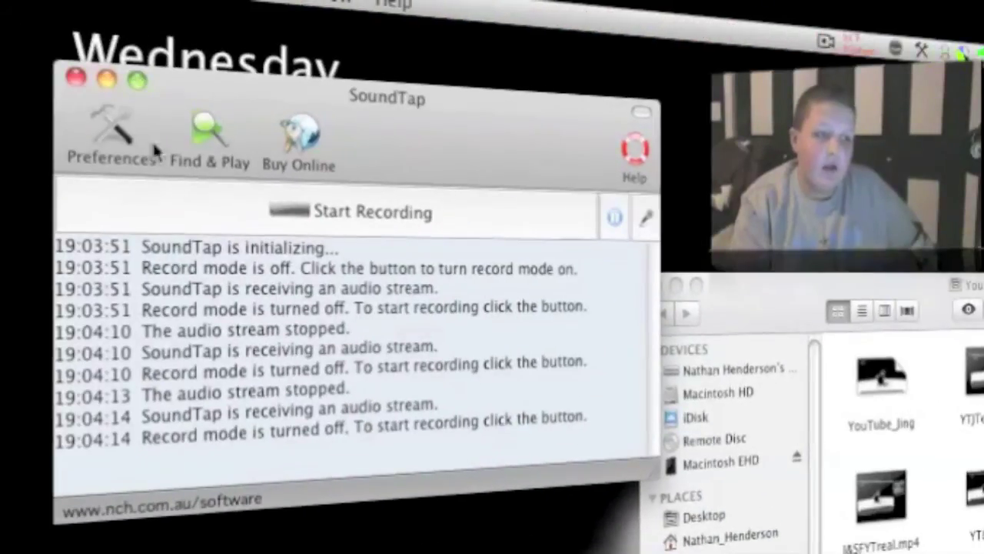
pyautogui.click(648, 220)
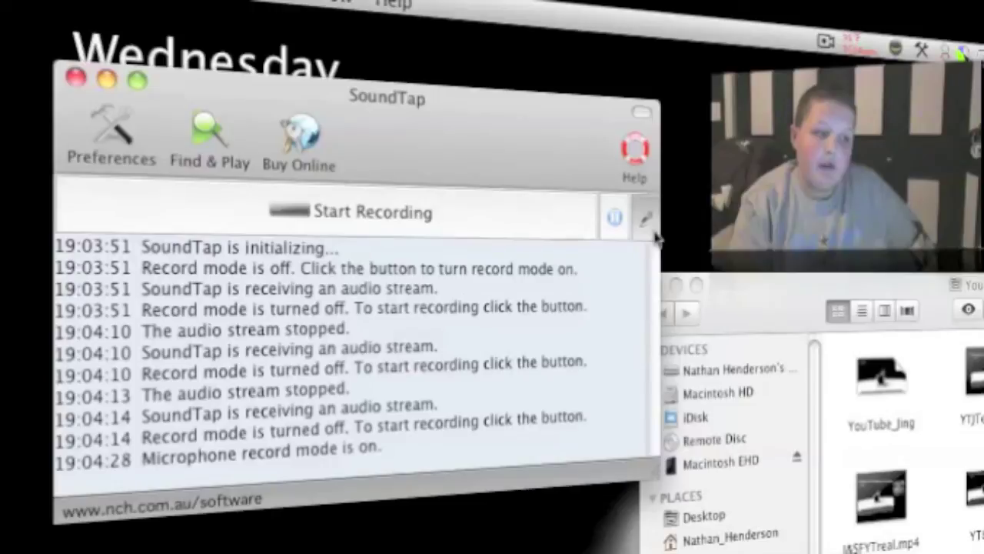
pyautogui.click(649, 225)
pyautogui.scroll(-1, 656, 313)
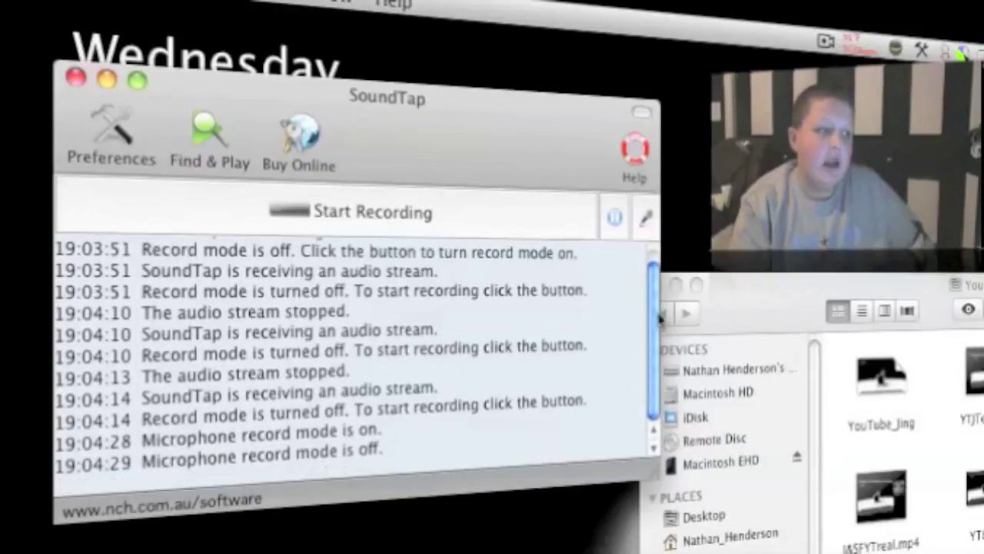
pyautogui.scroll(1, 652, 241)
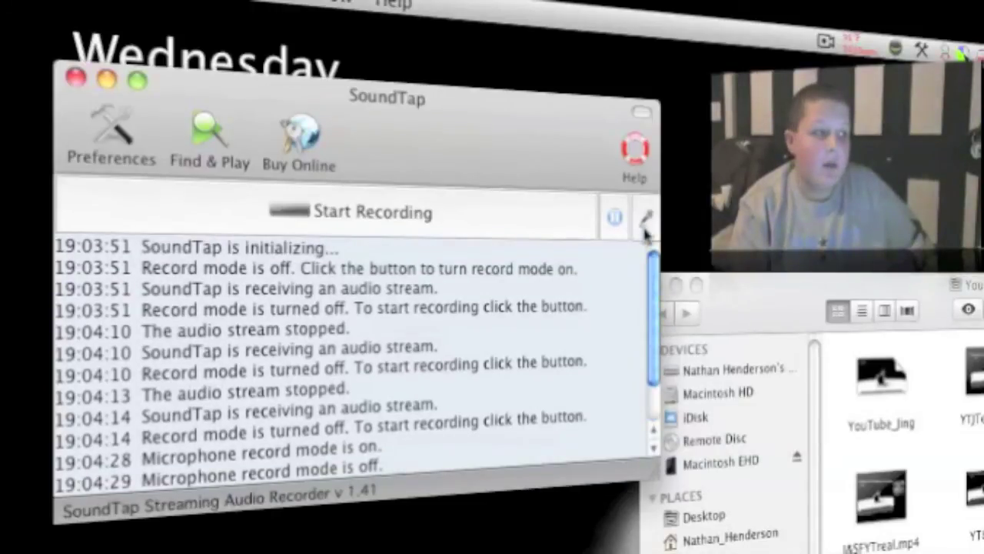
# - Review SoundTap's settings, close the main window and quit SoundTap from its menu
pyautogui.click(108, 127)
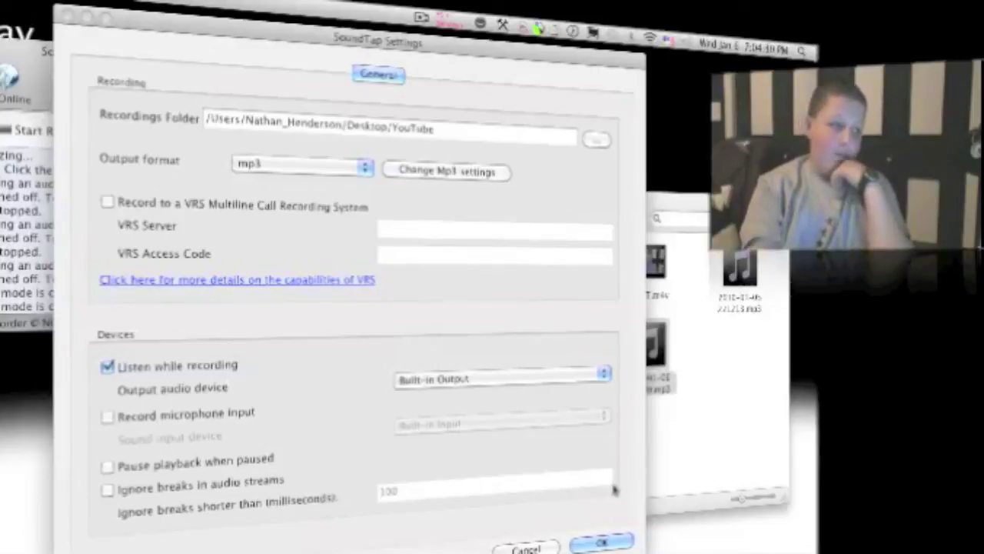
pyautogui.click(604, 543)
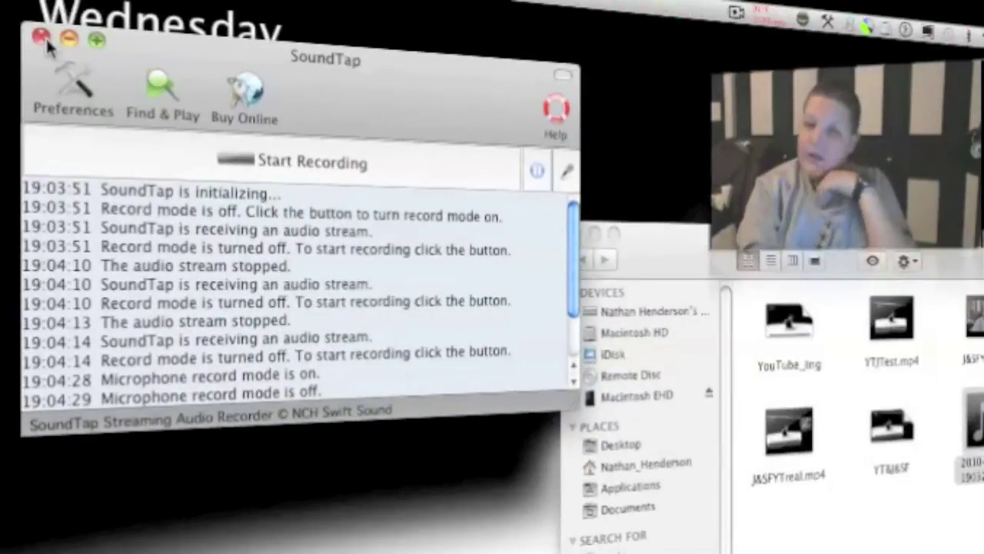
pyautogui.click(44, 33)
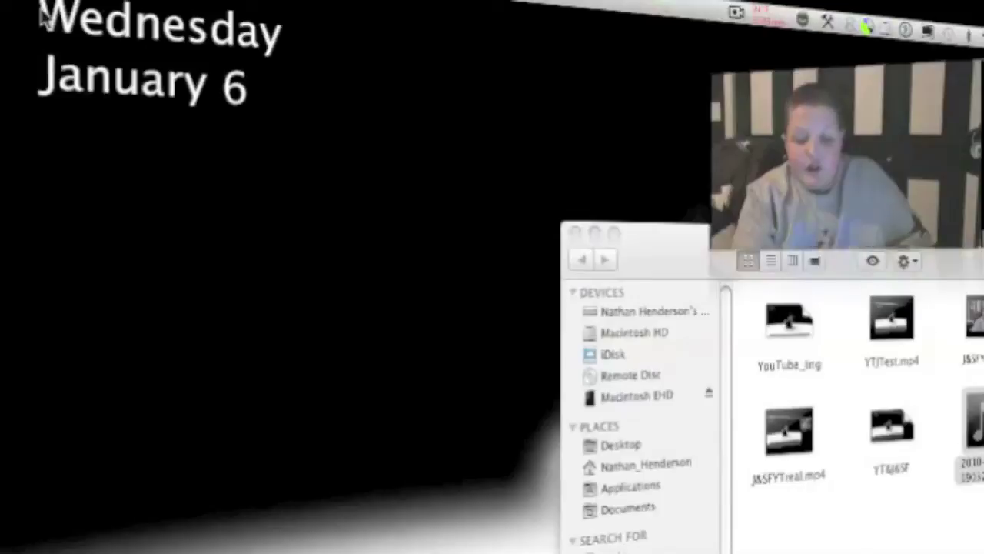
pyautogui.click(146, 4)
pyautogui.click(85, 163)
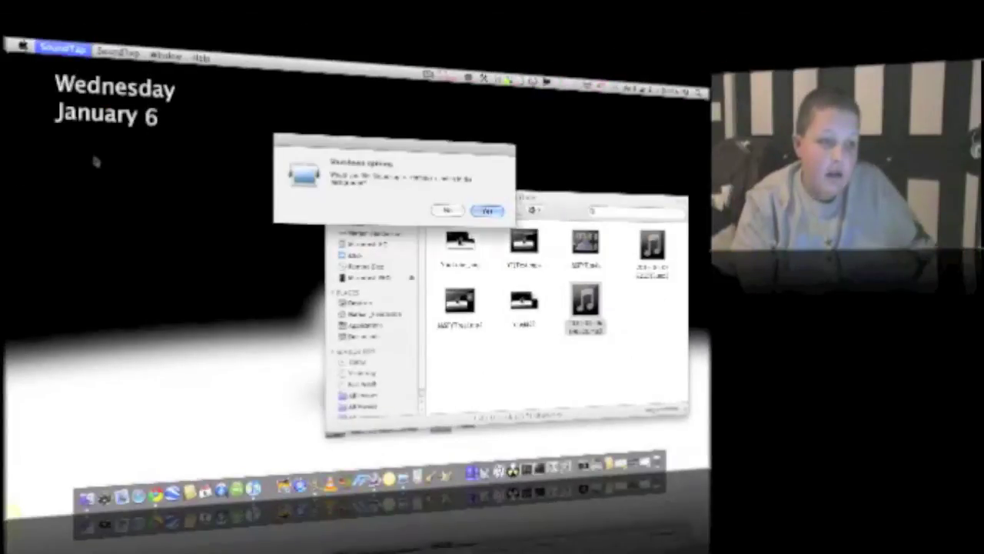